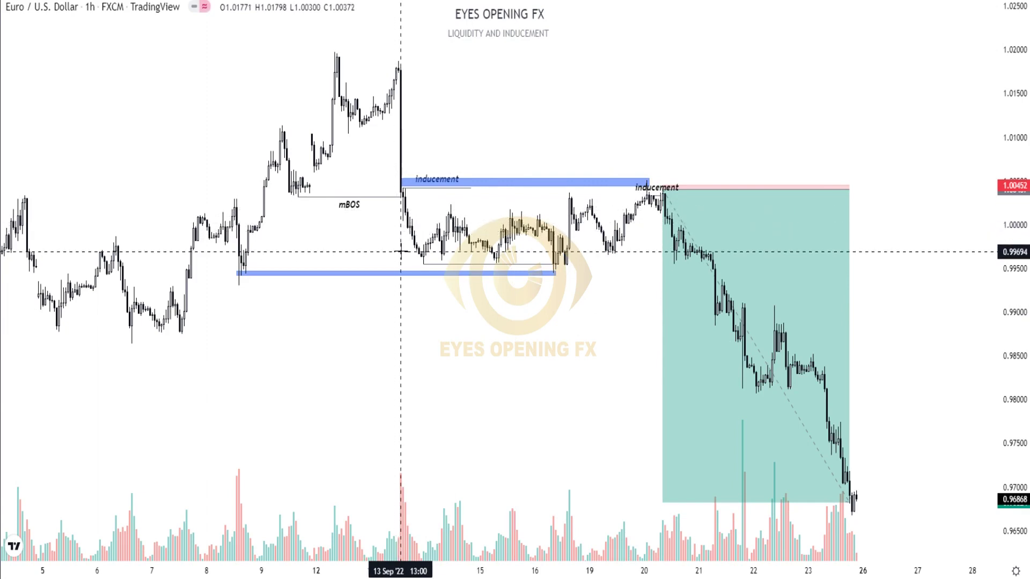
# - Inspect the short position's stop and target and the upper Inducement zone
pyautogui.click(673, 444)
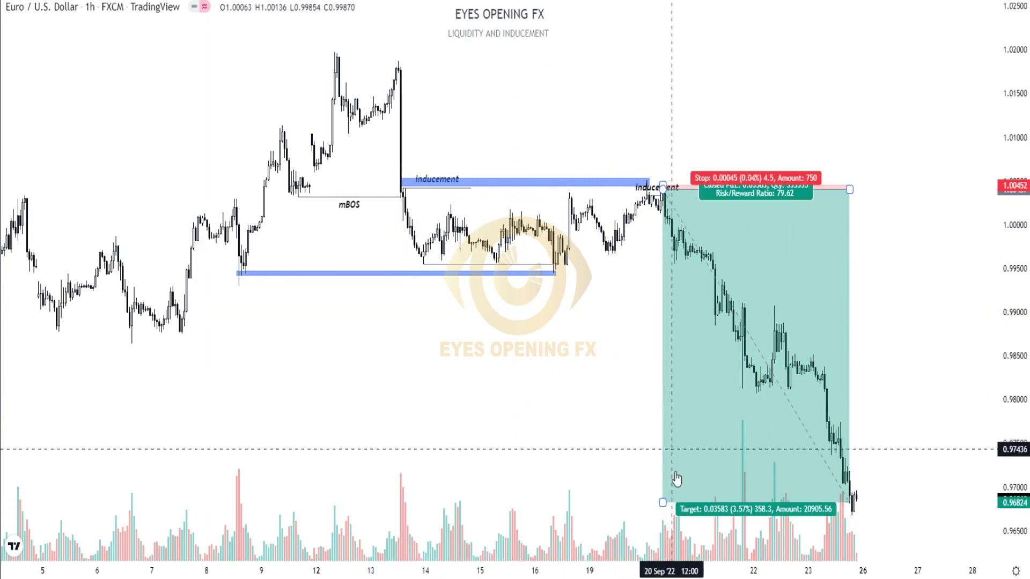
pyautogui.click(655, 427)
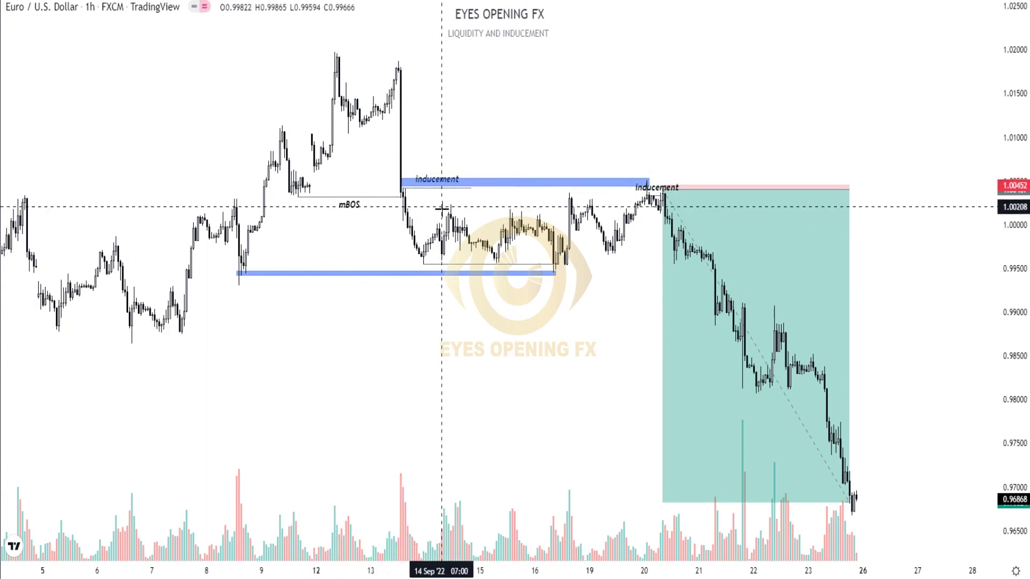
pyautogui.click(435, 177)
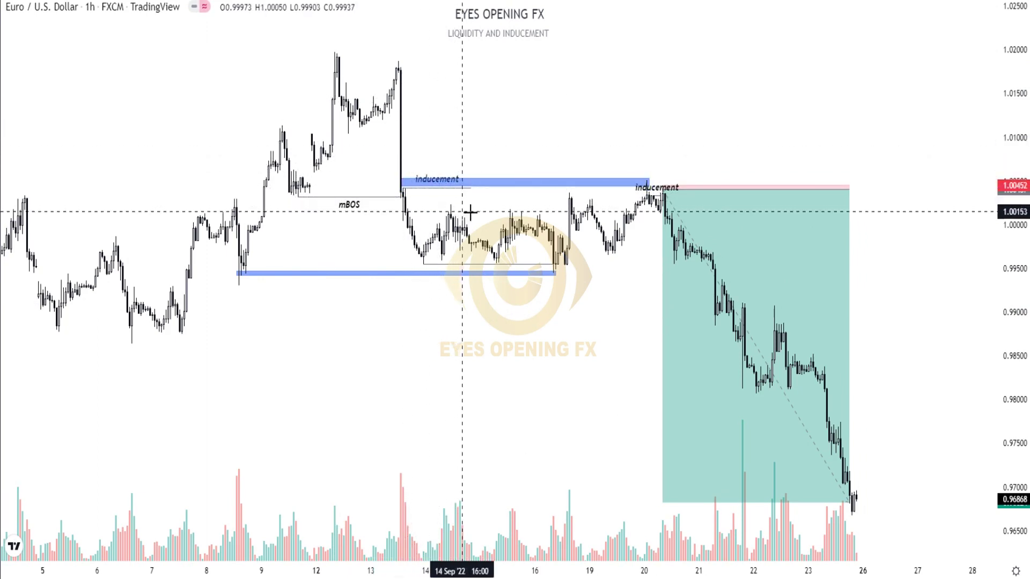
pyautogui.click(414, 185)
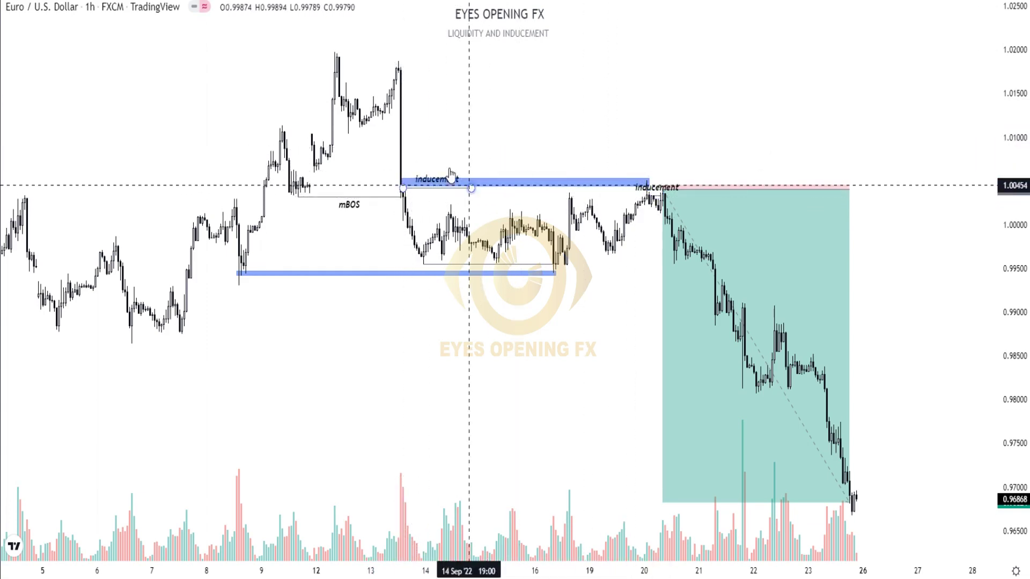
pyautogui.click(418, 150)
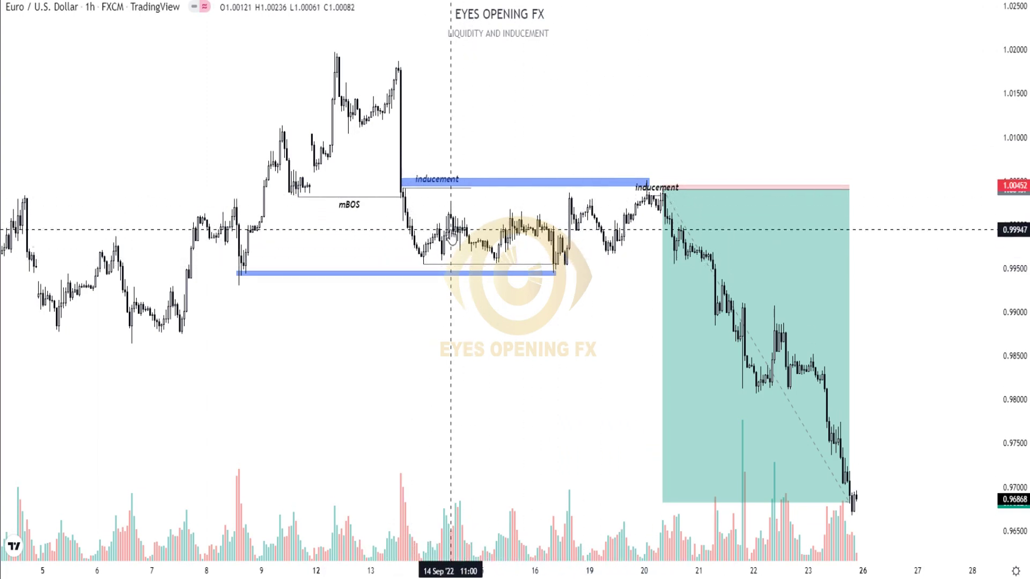
# - Draw a trial rectangle over the consolidation between the inducement zones, then delete it
pyautogui.hotkey('alt', 'shift', 'r')
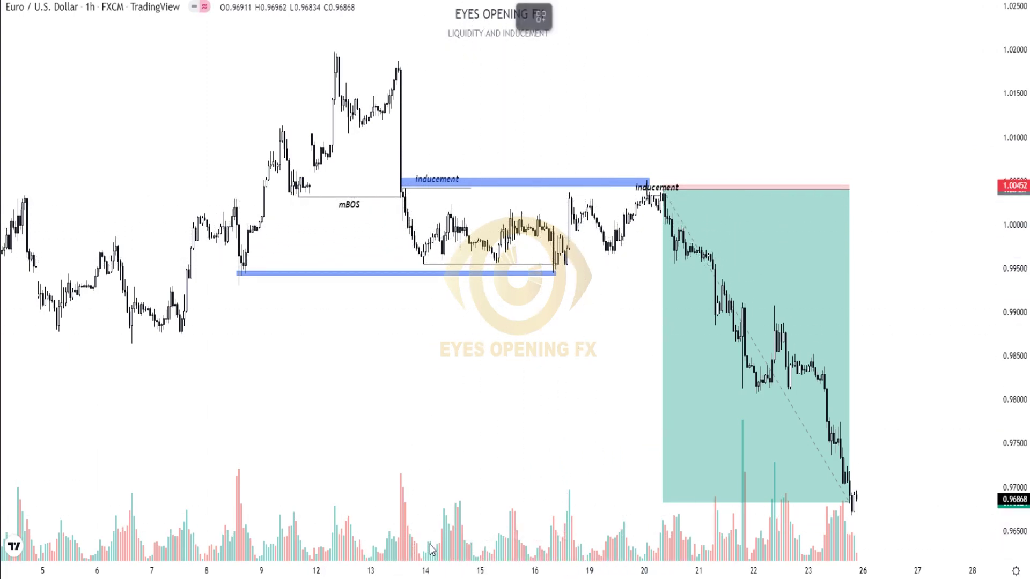
pyautogui.moveTo(402, 188)
pyautogui.mouseDown()
pyautogui.moveTo(637, 236)
pyautogui.moveTo(638, 257)
pyautogui.moveTo(658, 262)
pyautogui.mouseUp()
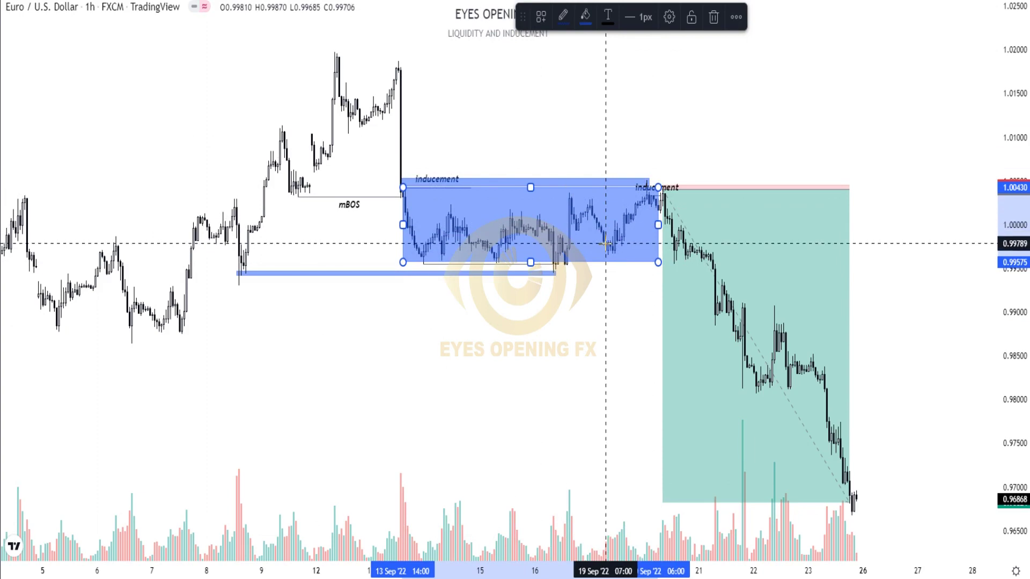
pyautogui.press('Delete')
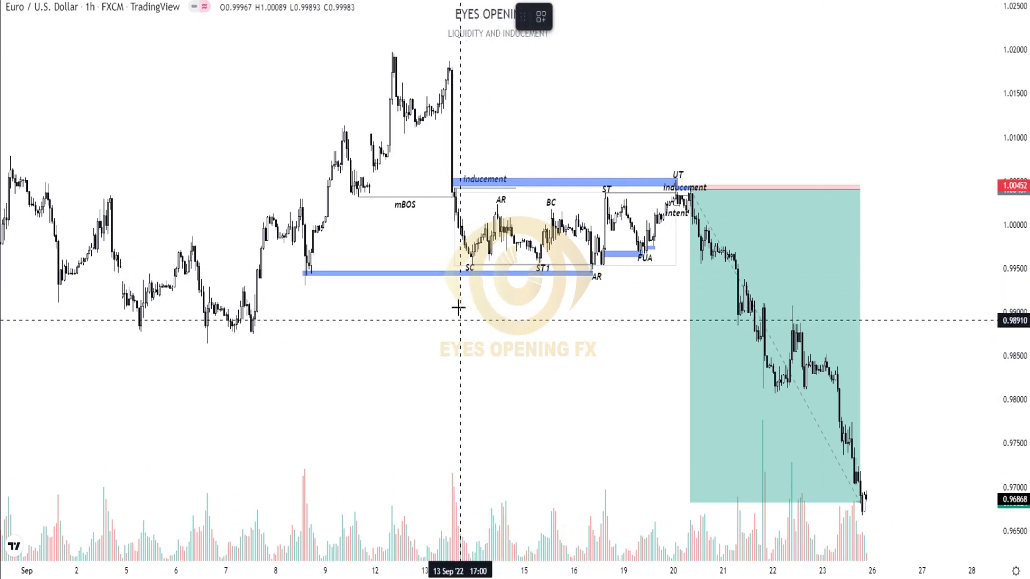
pyautogui.moveTo(466, 282); pyautogui.dragTo(477, 554)
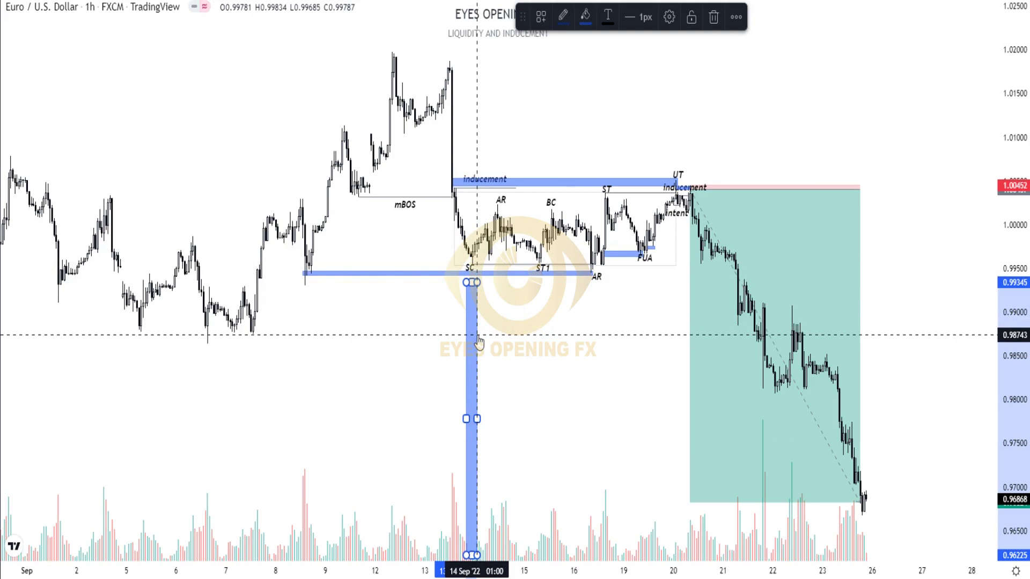
pyautogui.press('Delete')
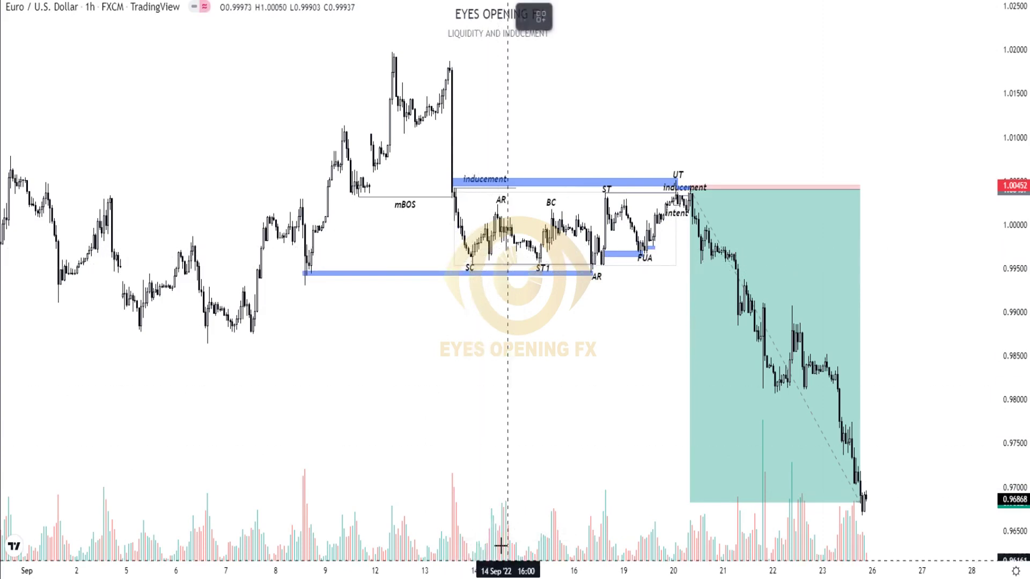
pyautogui.moveTo(470, 551); pyautogui.dragTo(482, 536)
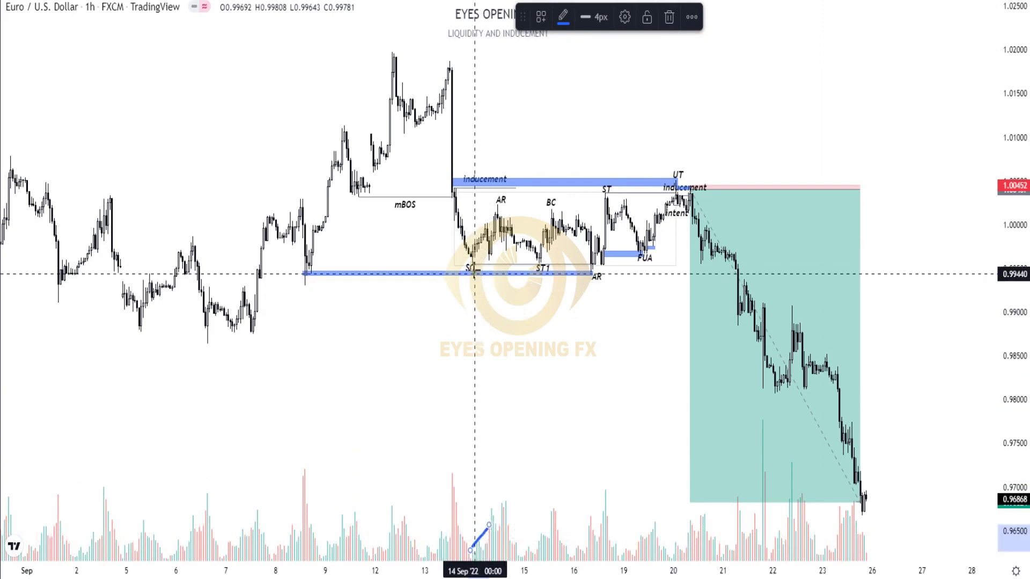
pyautogui.moveTo(478, 255); pyautogui.dragTo(497, 210)
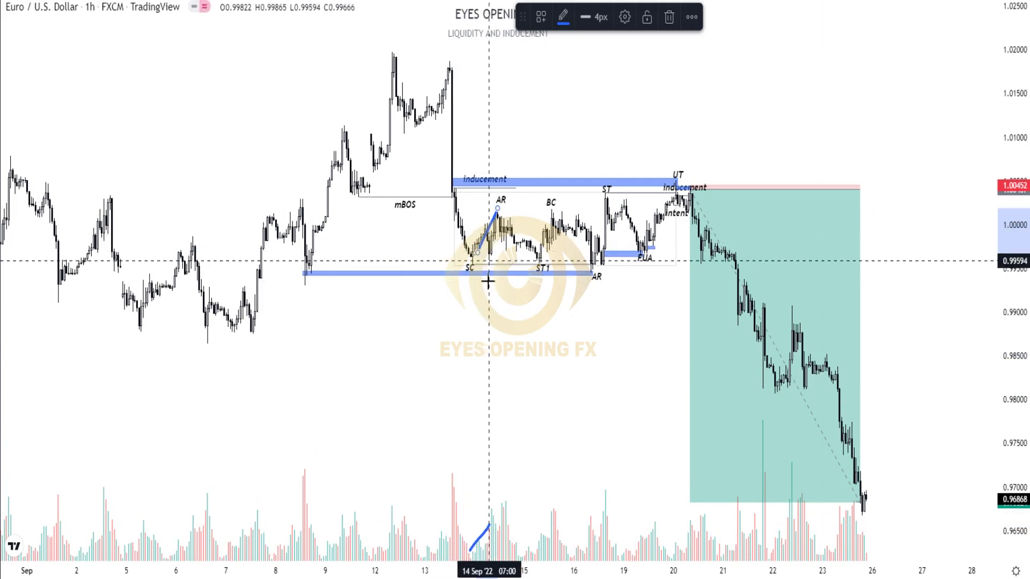
pyautogui.press('Delete')
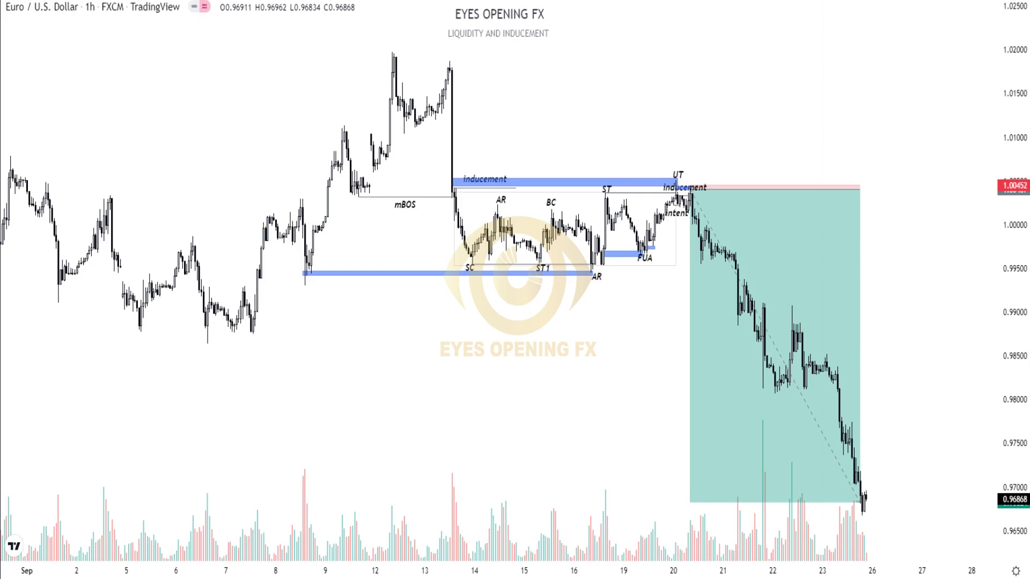
pyautogui.click(501, 542)
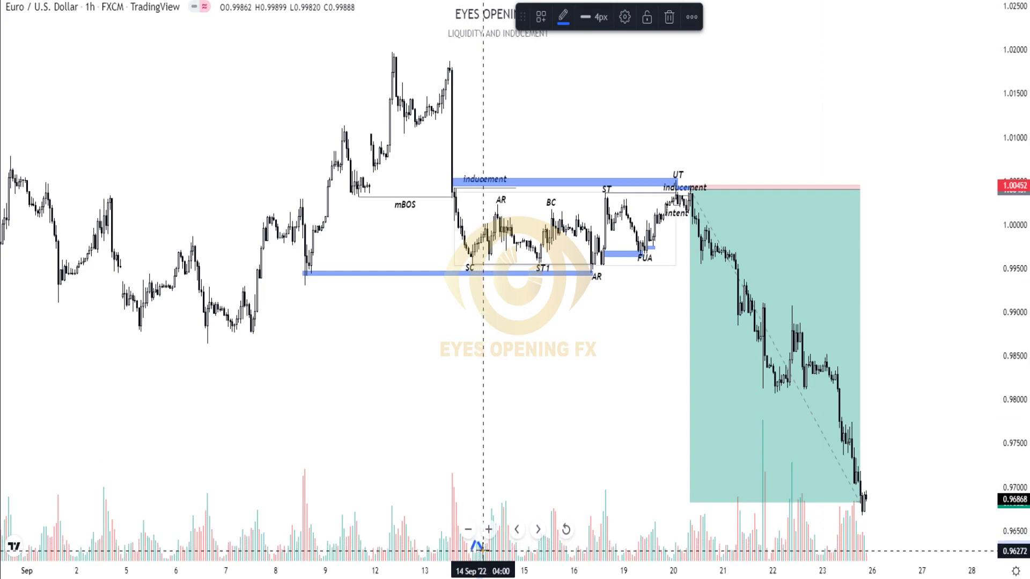
pyautogui.press('Delete')
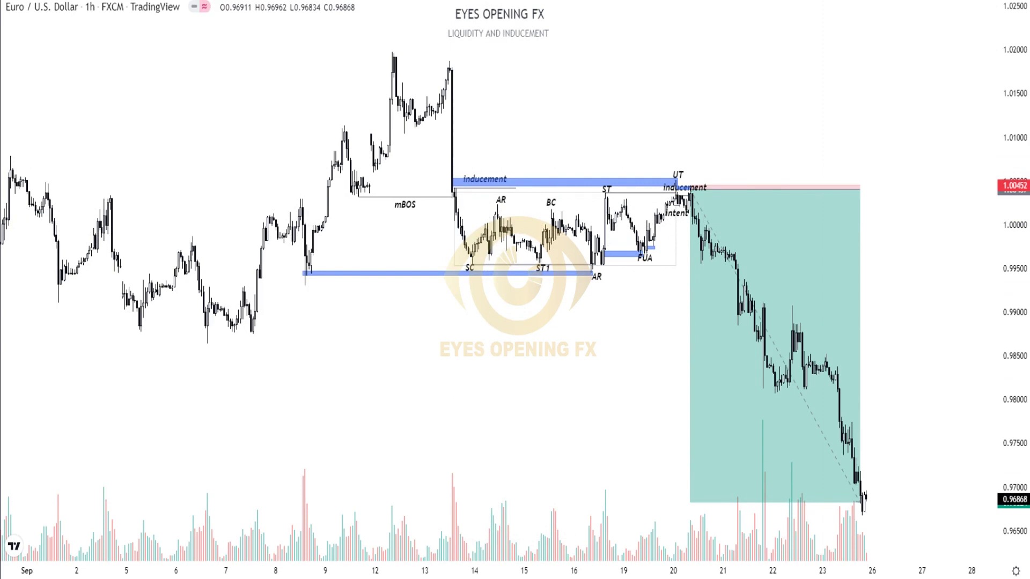
pyautogui.moveTo(474, 554)
pyautogui.mouseDown()
pyautogui.moveTo(473, 499)
pyautogui.moveTo(444, 485)
pyautogui.moveTo(441, 543)
pyautogui.mouseUp()
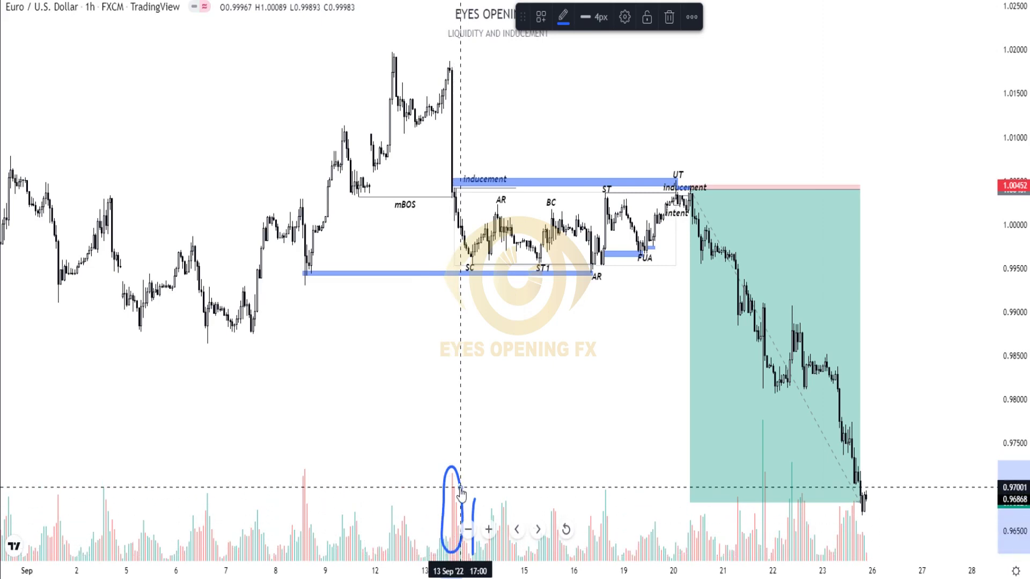
pyautogui.press('Delete')
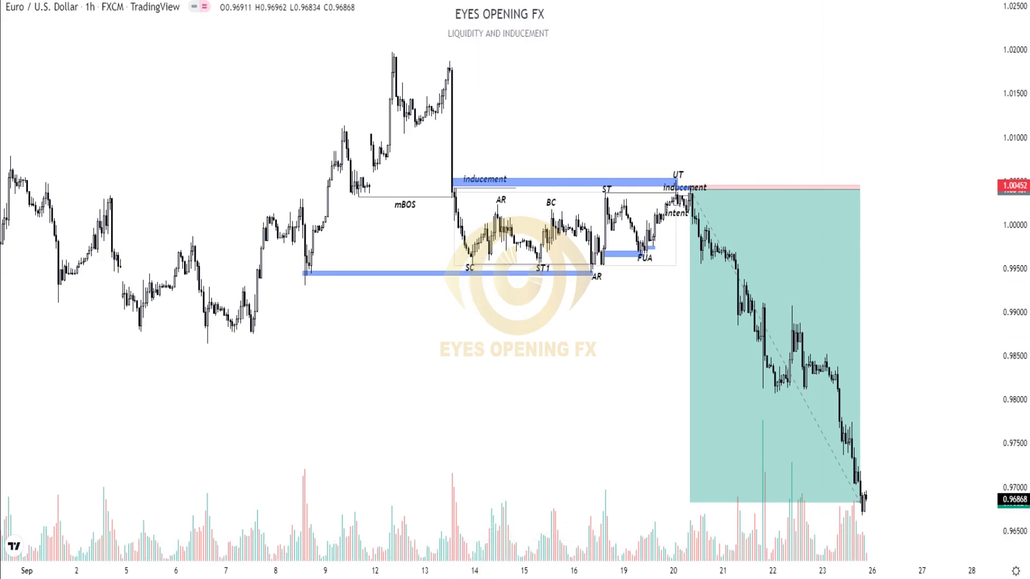
pyautogui.moveTo(462, 520); pyautogui.dragTo(486, 559)
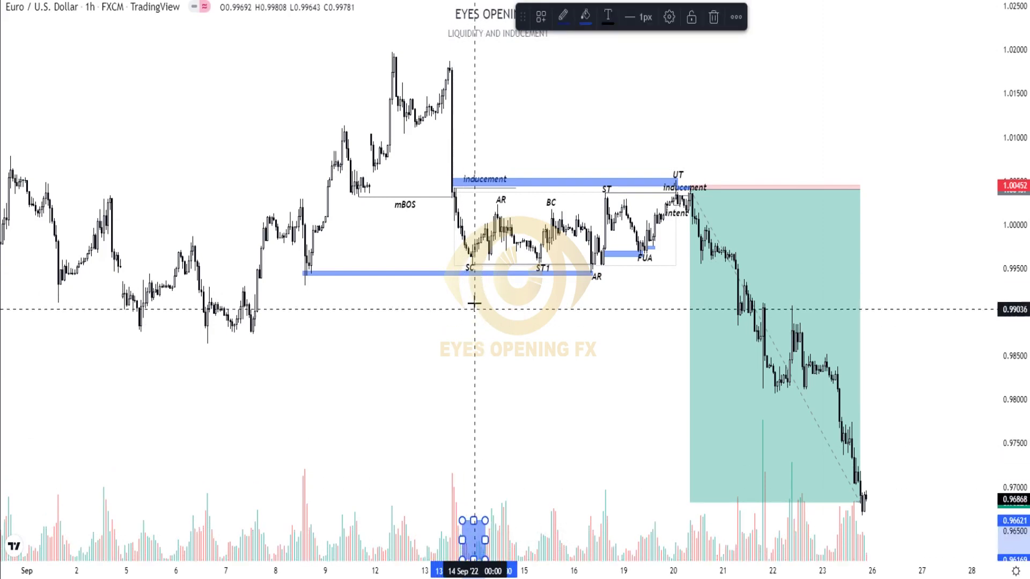
pyautogui.press('Delete')
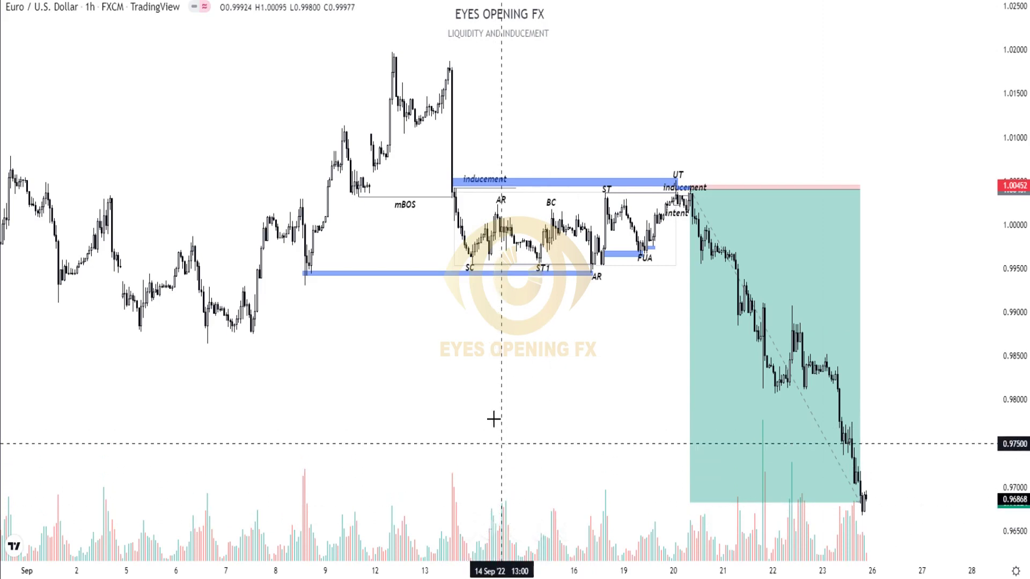
pyautogui.click(479, 220)
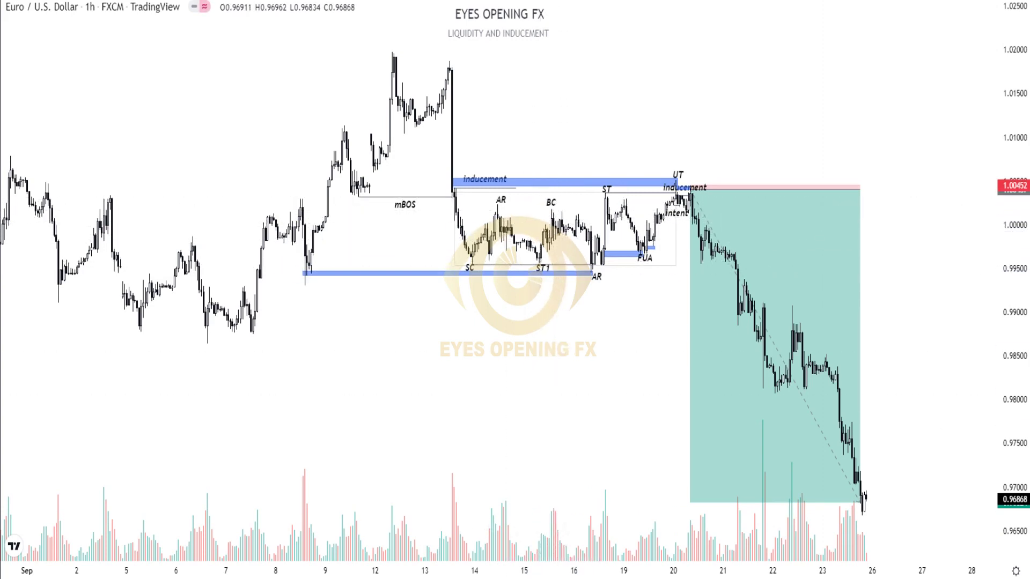
# - Draw a trend line across the volume bars
pyautogui.click(503, 500)
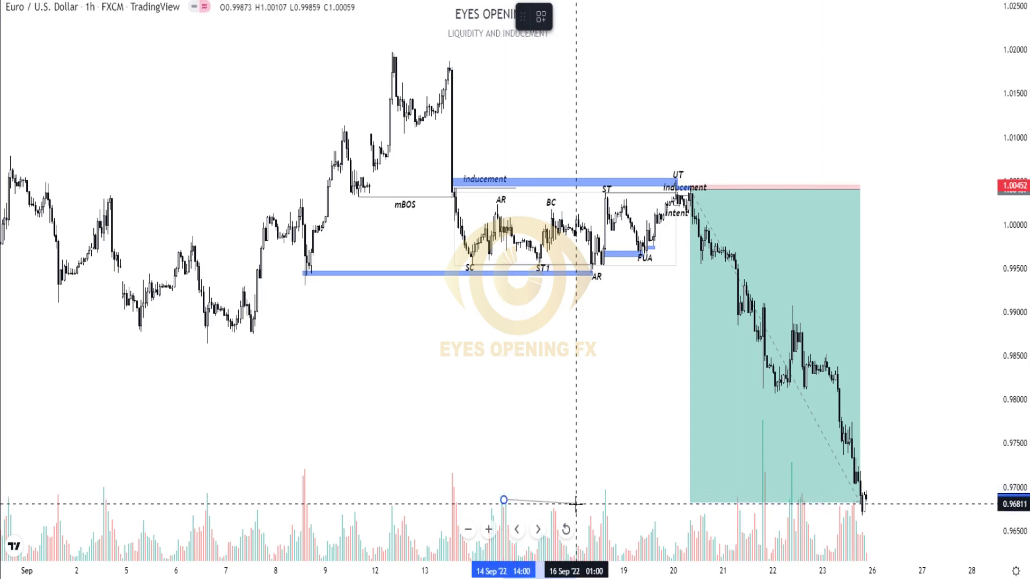
pyautogui.click(603, 519)
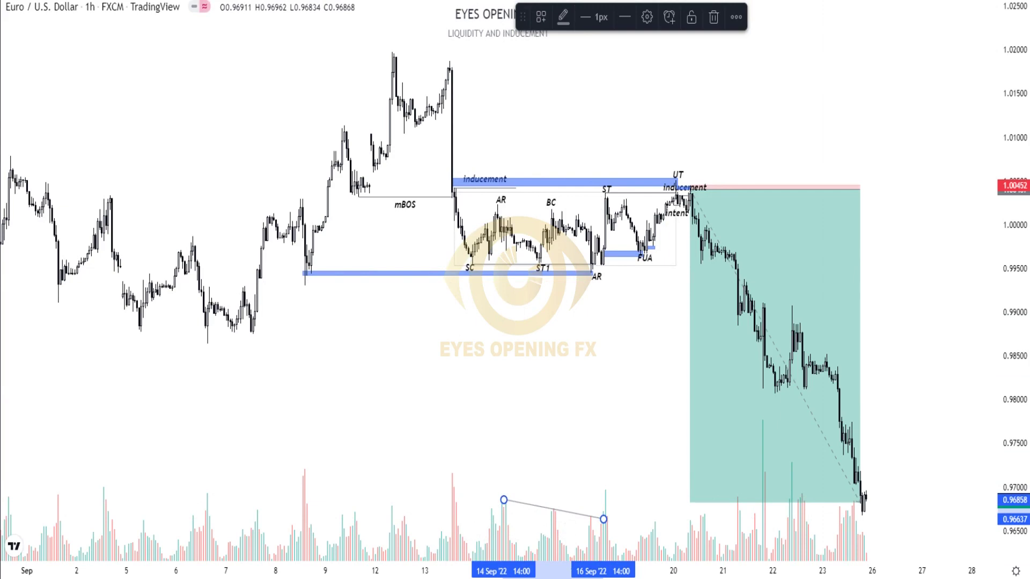
pyautogui.click(462, 550)
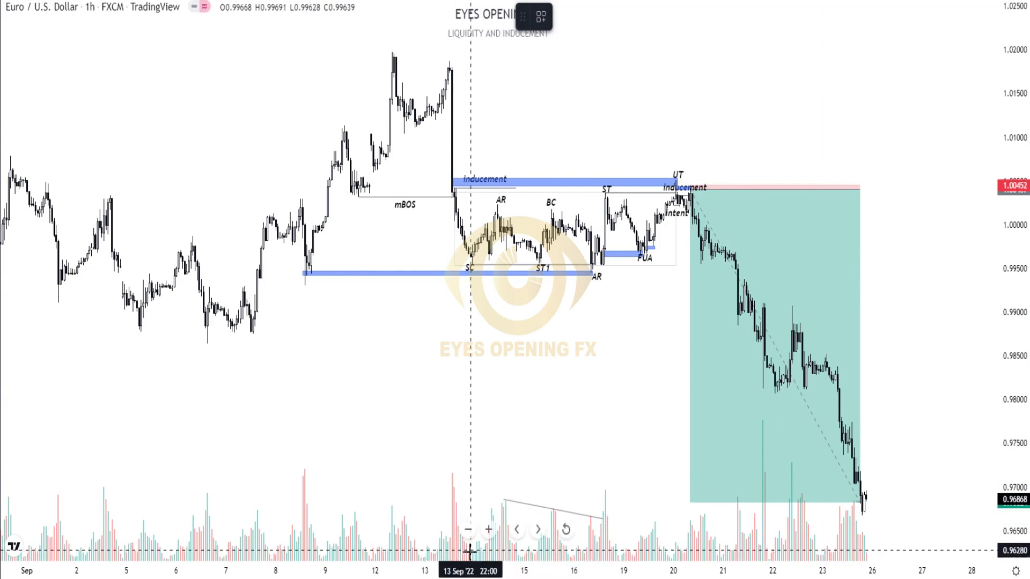
# - Move the volume trend line's left end to 13 Sep, then delete the line
pyautogui.click(470, 482)
pyautogui.click(552, 472)
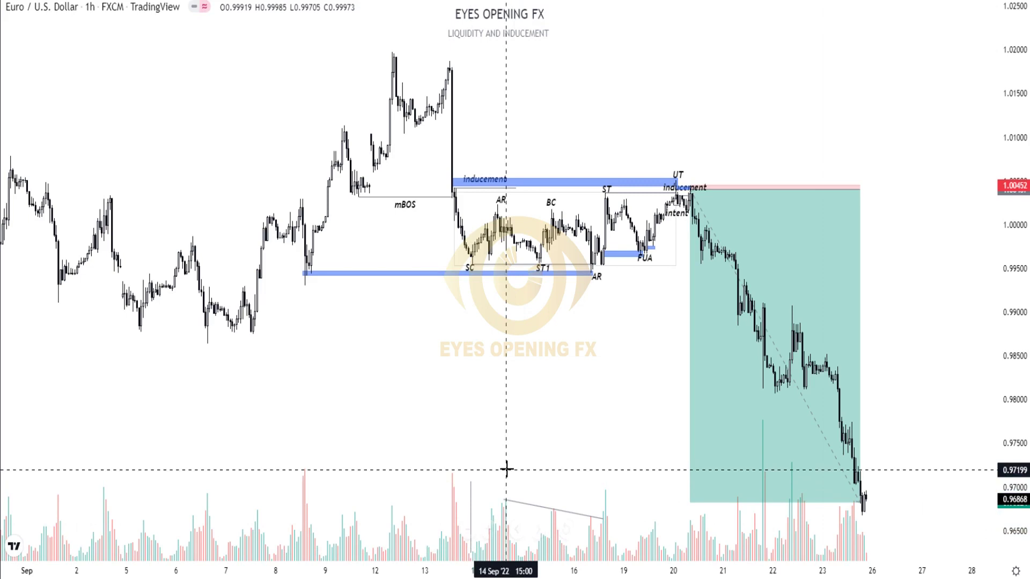
pyautogui.moveTo(505, 500); pyautogui.dragTo(468, 479)
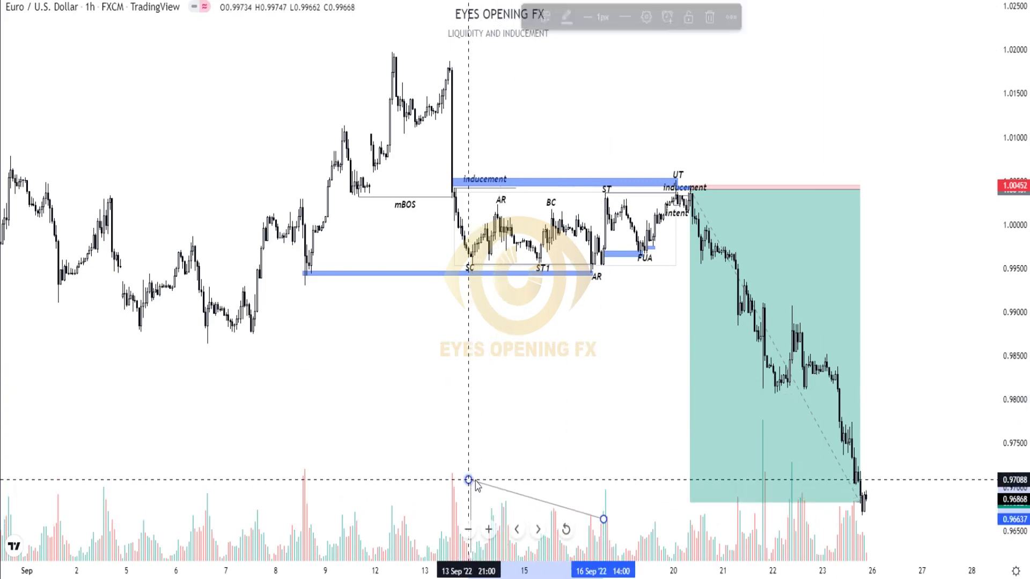
pyautogui.click(520, 478)
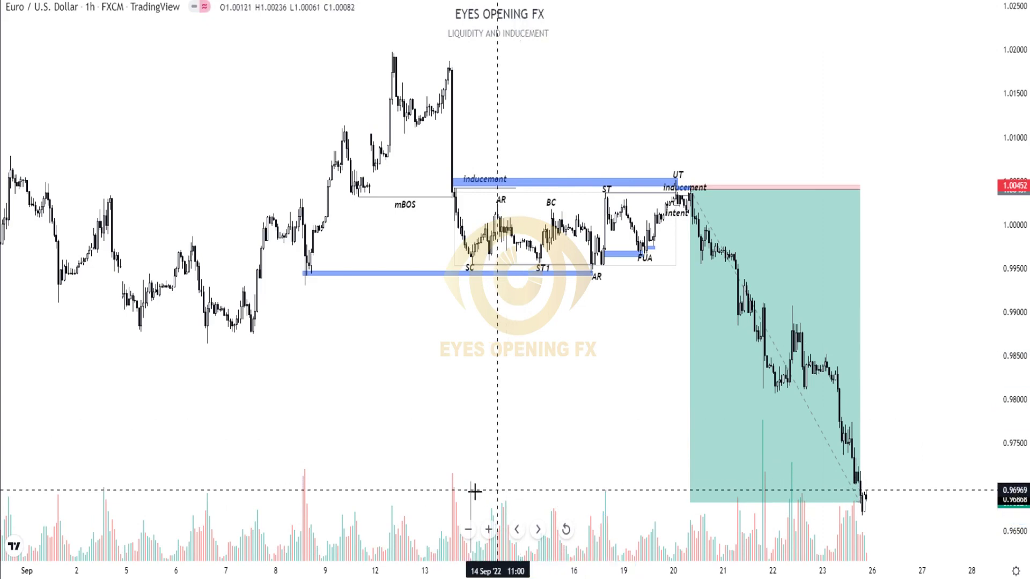
pyautogui.click(470, 481)
pyautogui.press('Delete')
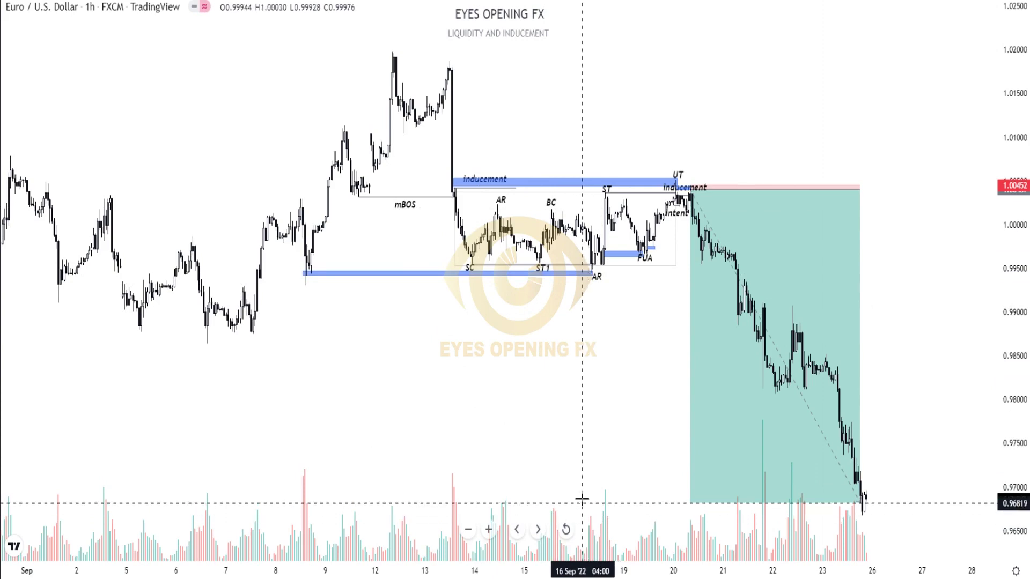
# - Draw a trial trend line from the AR high to the AR low, then delete it
pyautogui.hotkey('alt', 't')
pyautogui.click(497, 202)
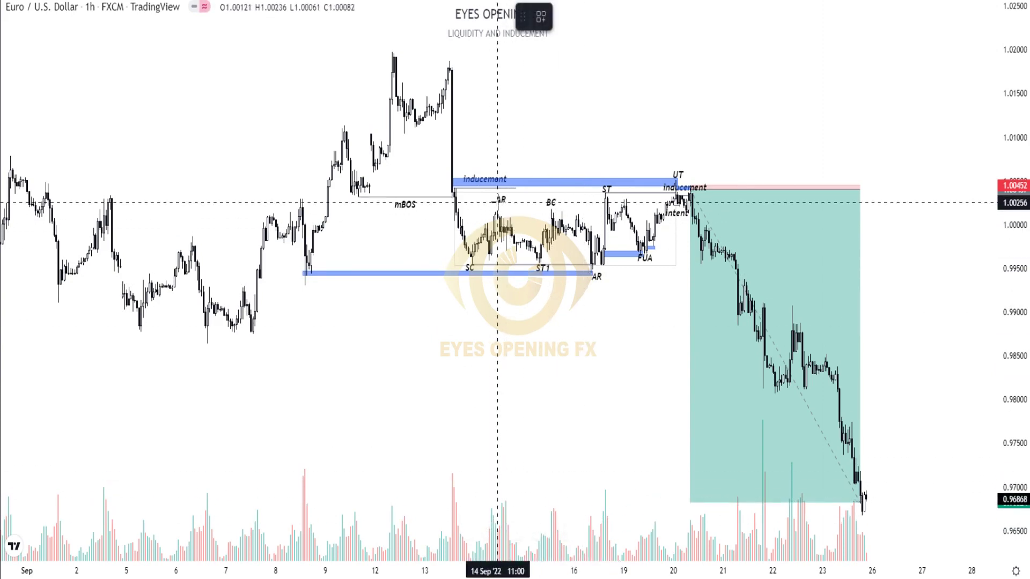
pyautogui.click(605, 280)
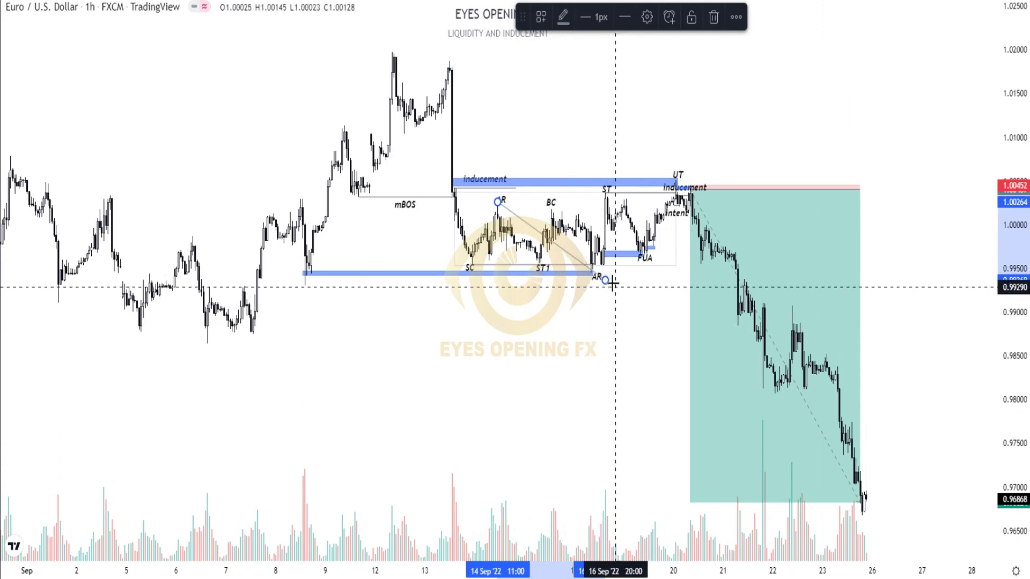
pyautogui.press('Delete')
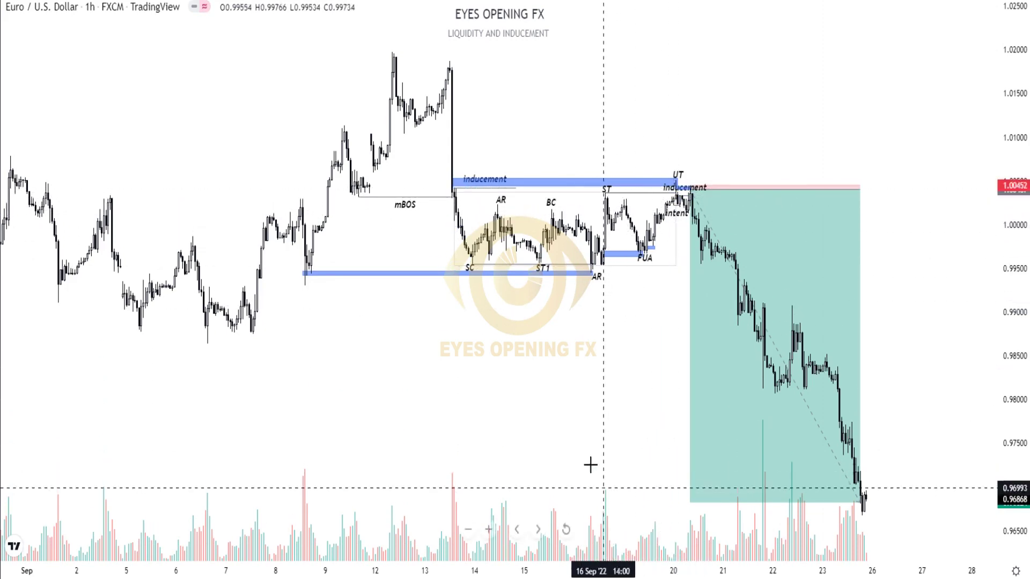
# - Complete the ST-to-UT trend line and delete the trial volume line from 16 Sep to 20 Sep
pyautogui.click(605, 488)
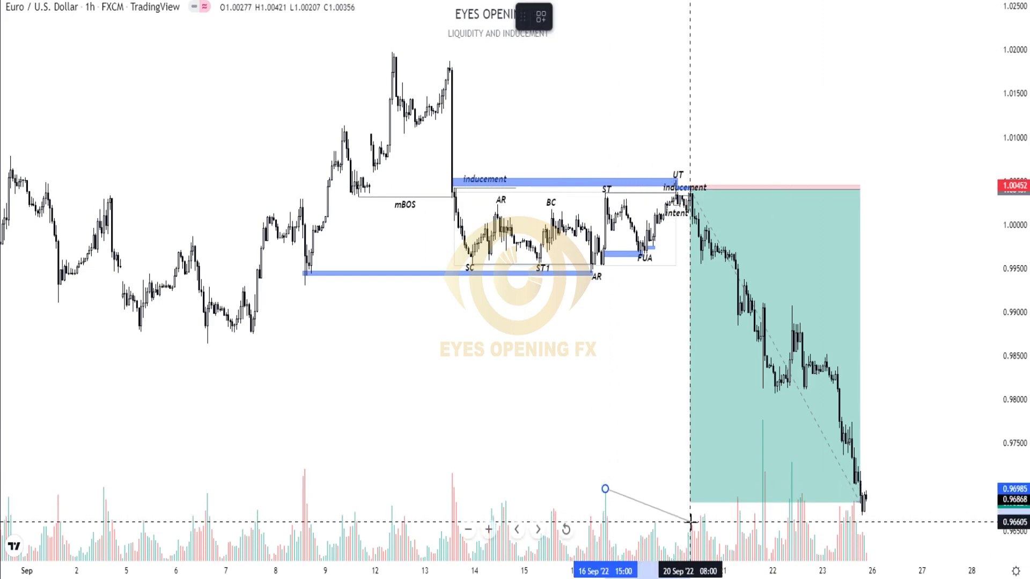
pyautogui.click(687, 546)
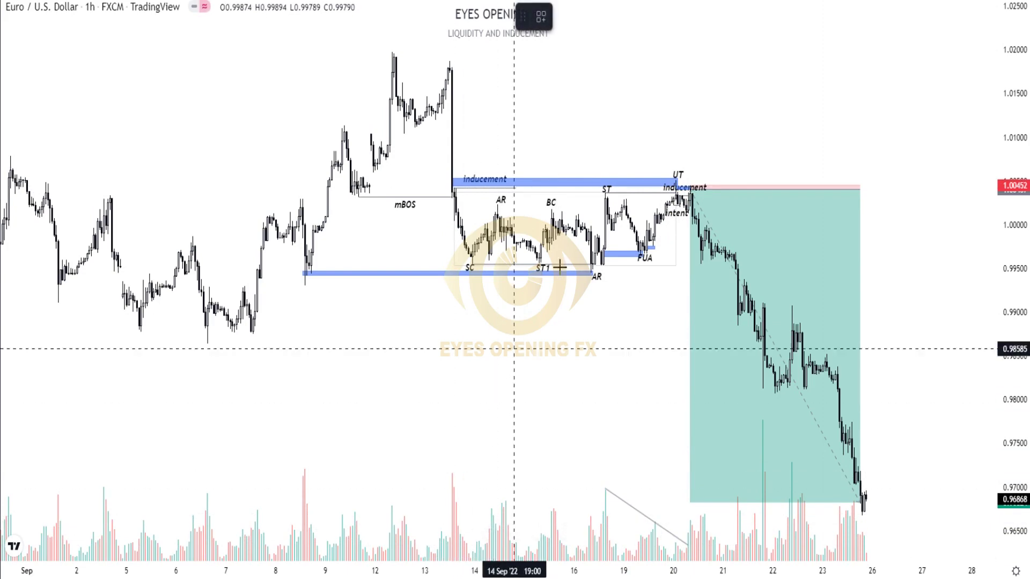
pyautogui.click(678, 179)
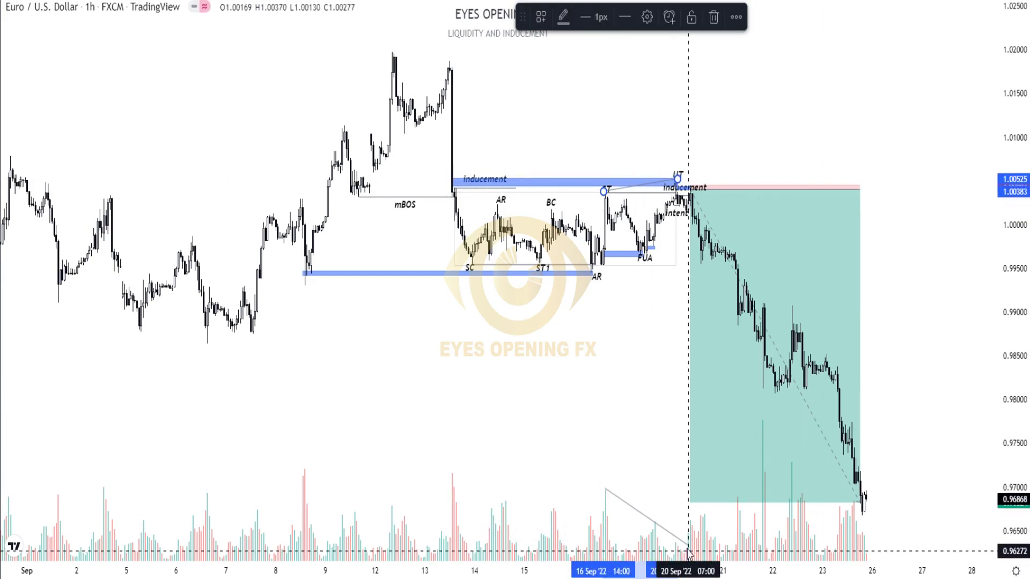
pyautogui.click(659, 529)
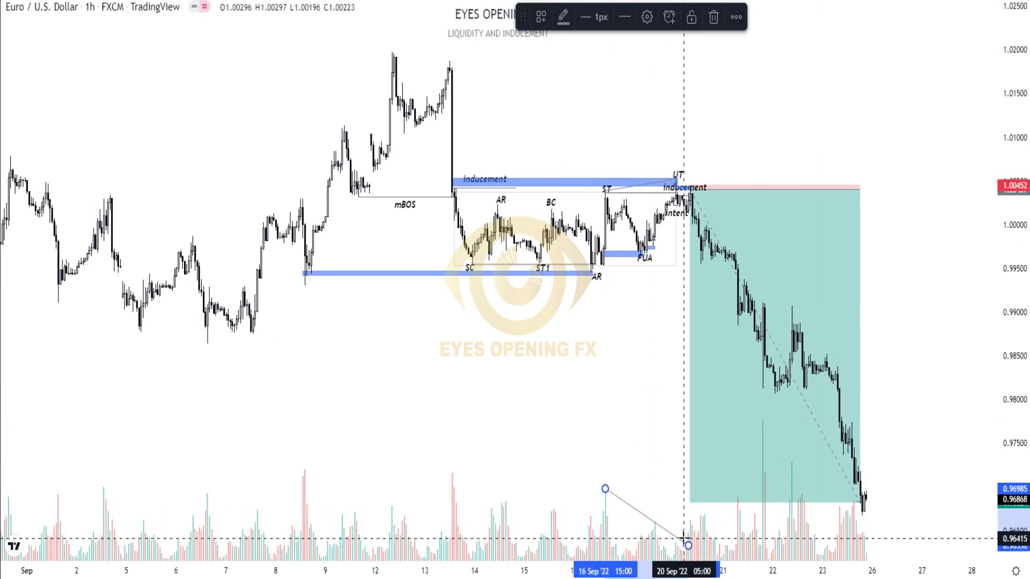
pyautogui.press('Delete')
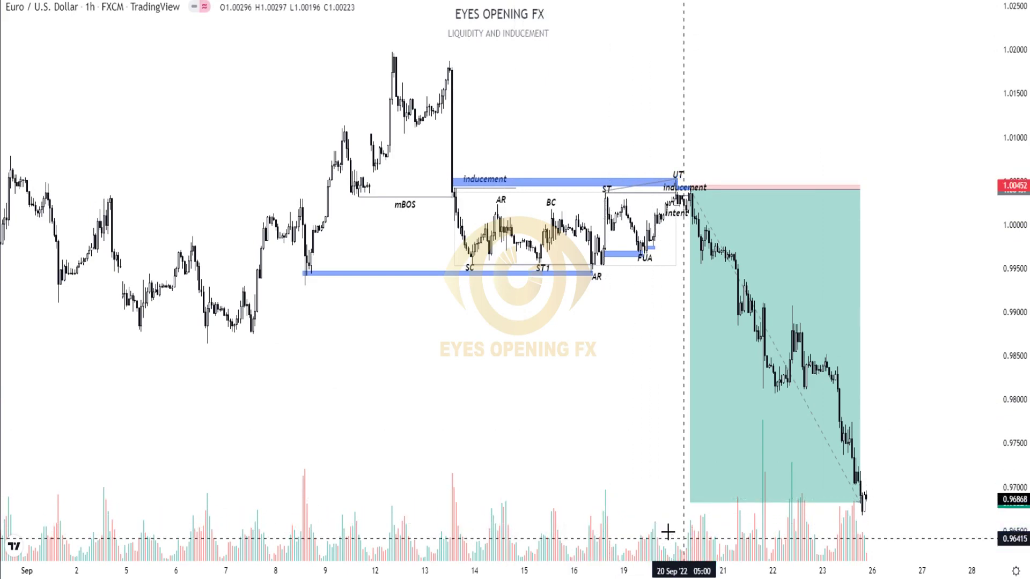
# - Delete the ST-to-UT trend line and shift the chart view slightly
pyautogui.click(663, 183)
pyautogui.press('Delete')
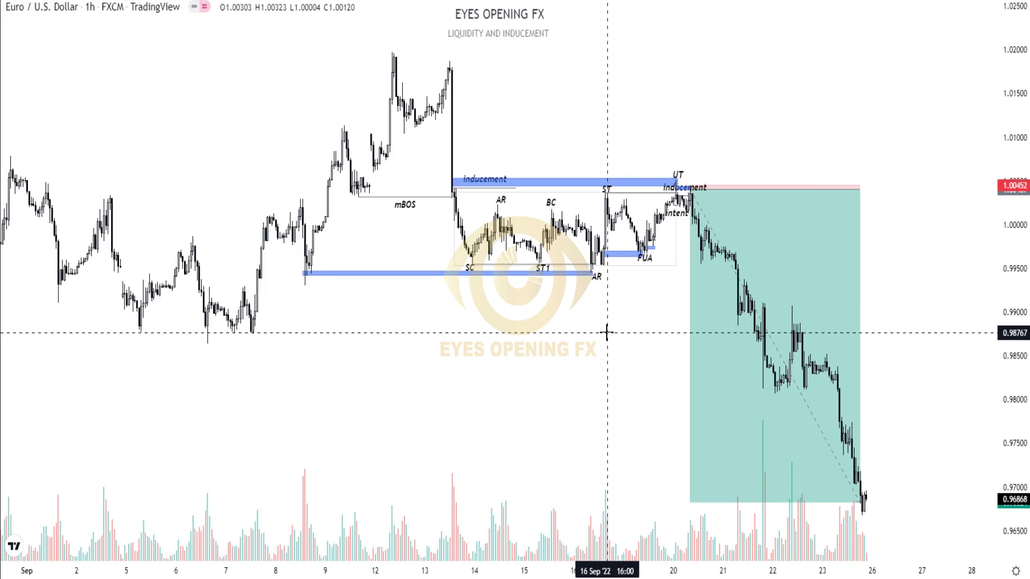
pyautogui.moveTo(676, 217)
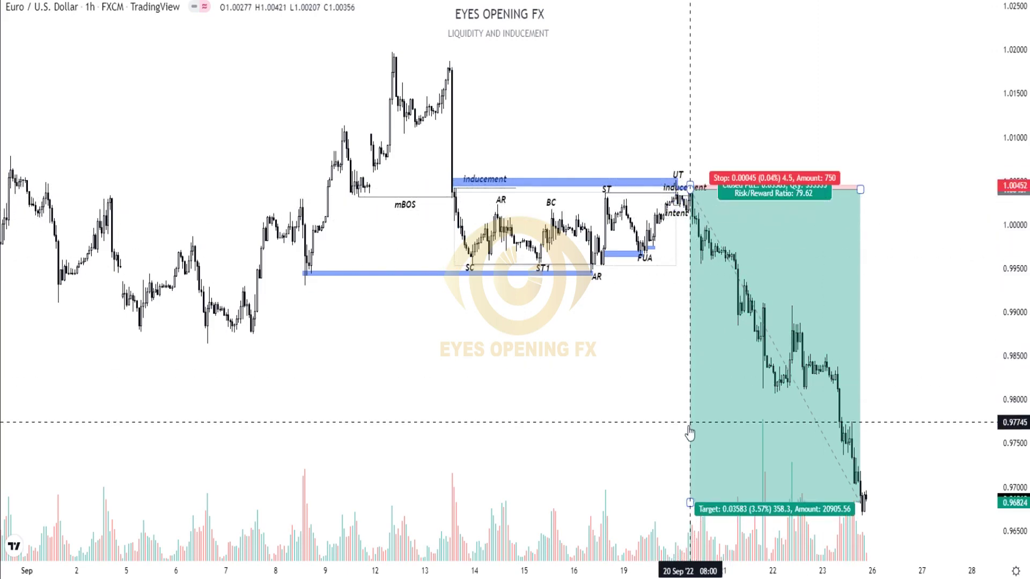
pyautogui.hscroll(-1, 627, 420)
pyautogui.hscroll(-4, 627, 421)
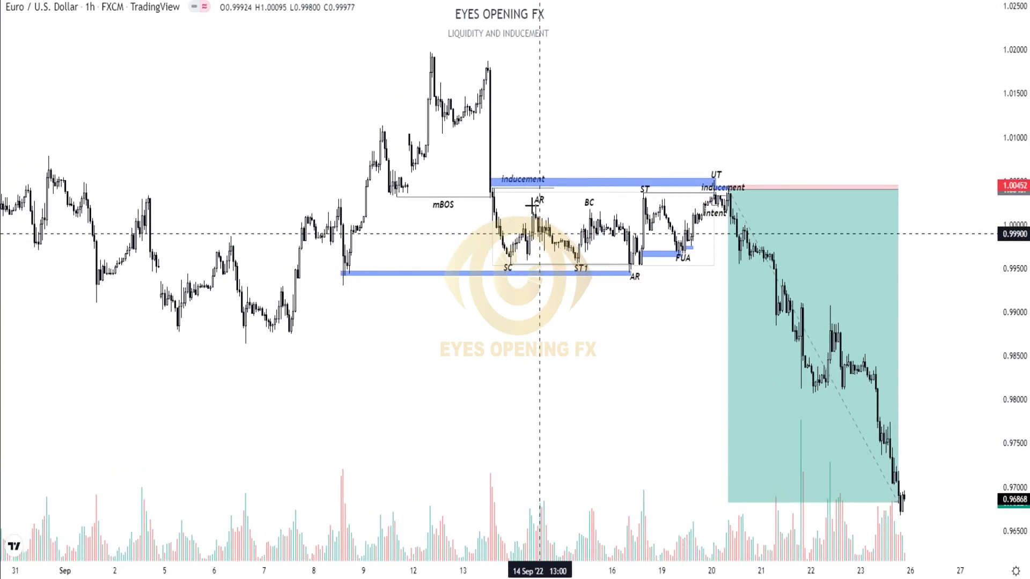
pyautogui.moveTo(654, 201)
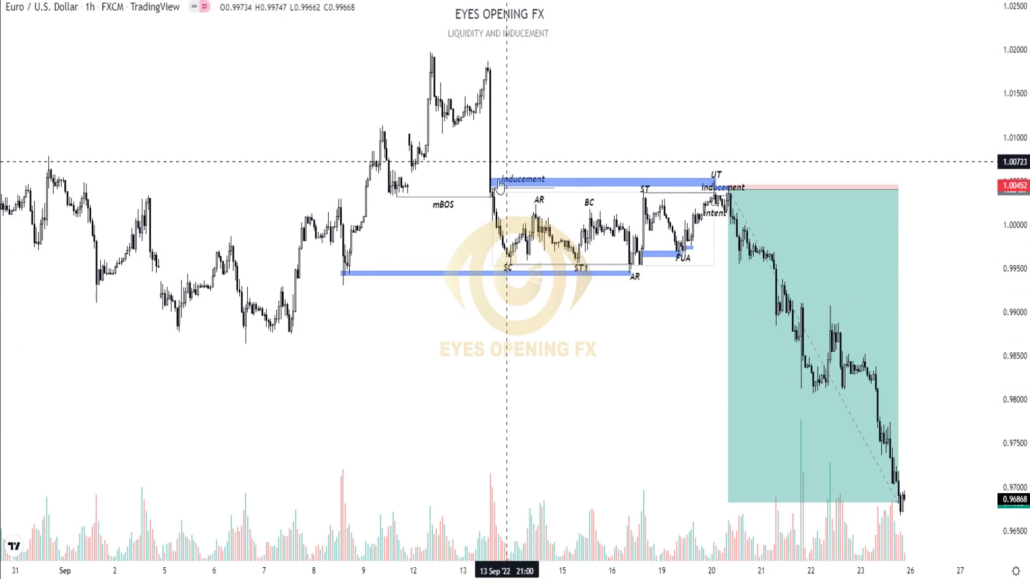
pyautogui.moveTo(576, 185)
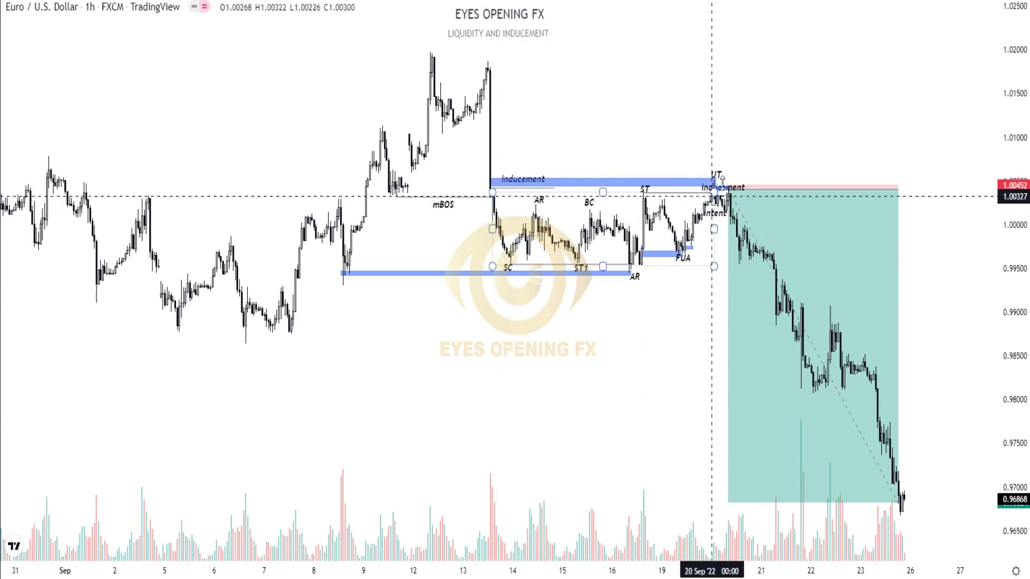